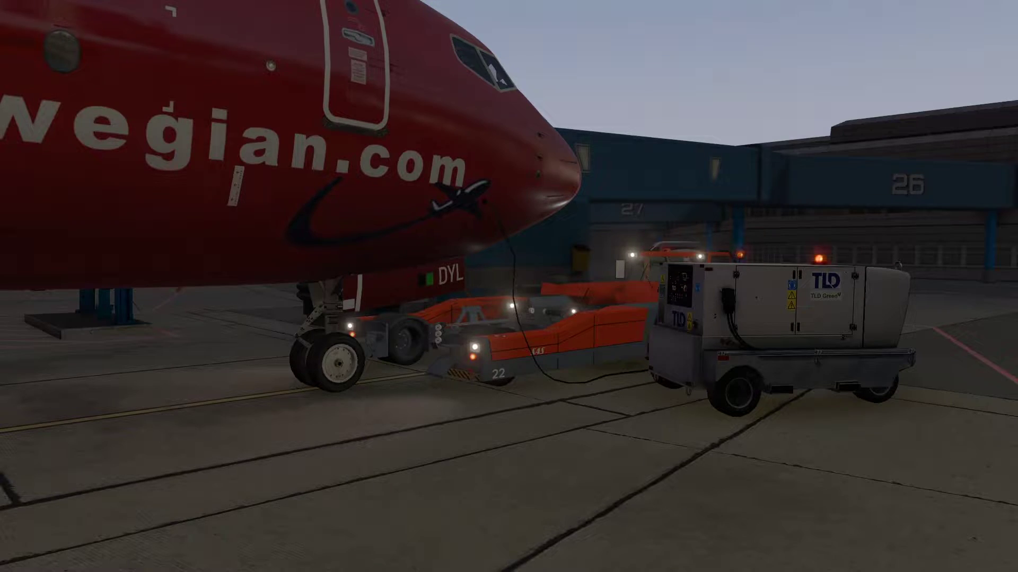
Open the 'B737-800X (ZIBO mod) - Info, installation, download links' X-Plane.org topic from the results
scroll(241, 230, down, 10)
scroll(138, 246, down, 10)
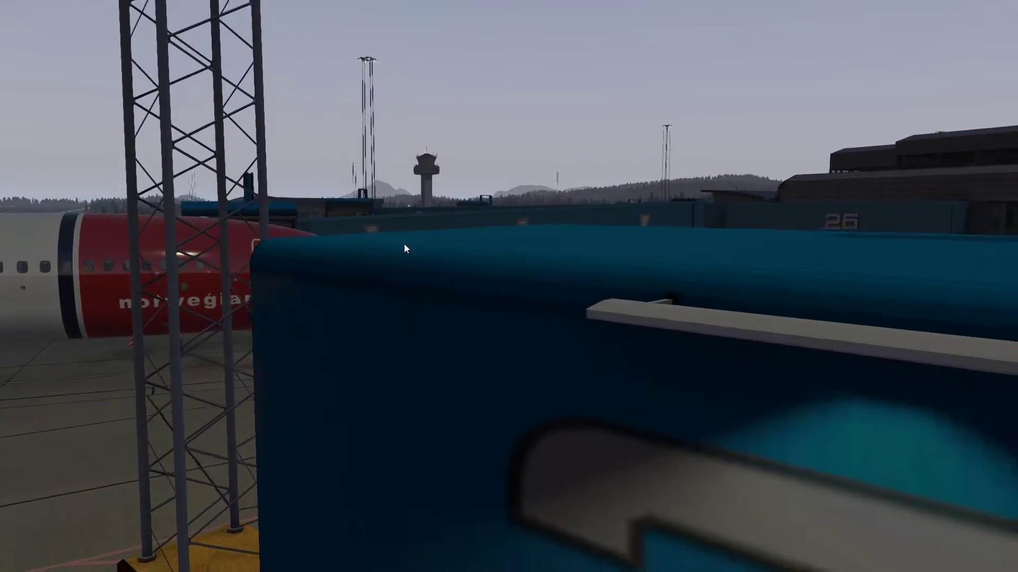
scroll(176, 254, down, 10)
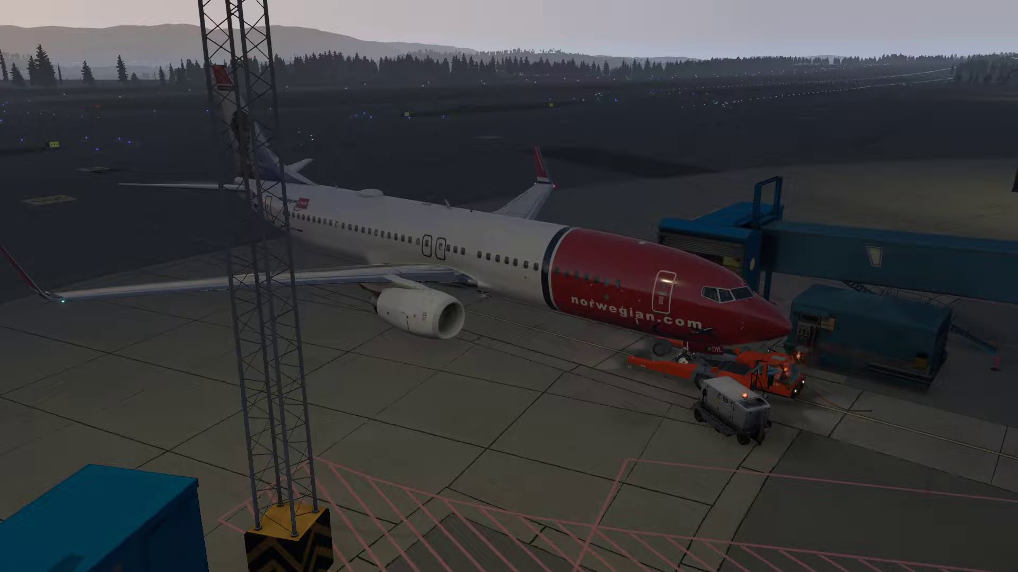
drag(316, 306, 373, 313)
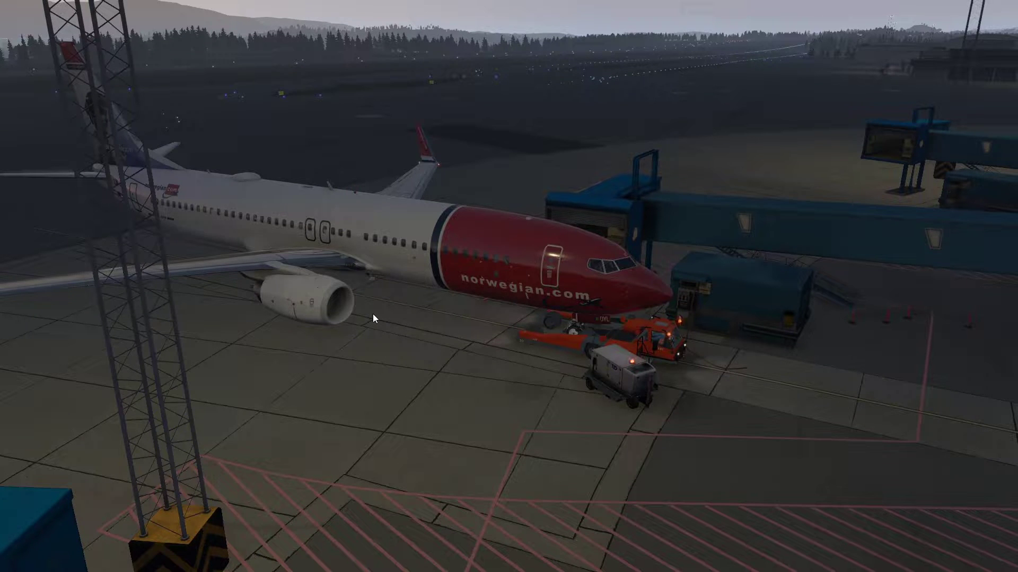
scroll(373, 314, up, 10)
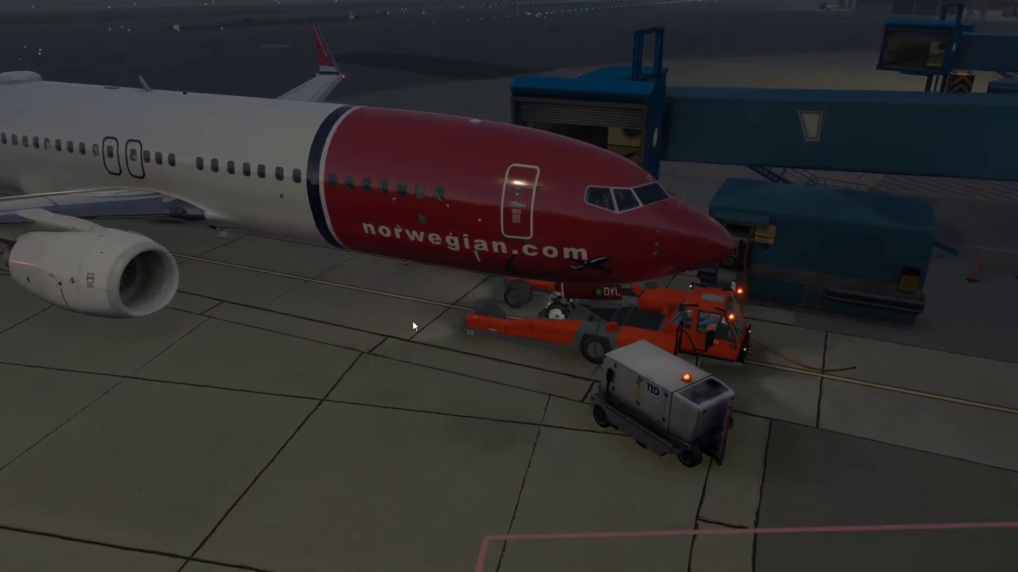
key(Left)
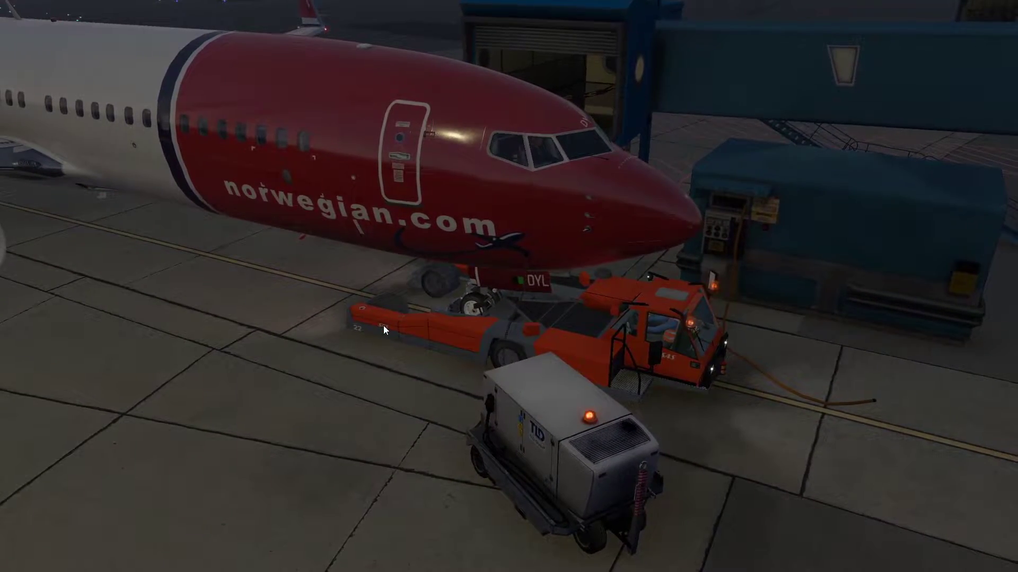
key(Left)
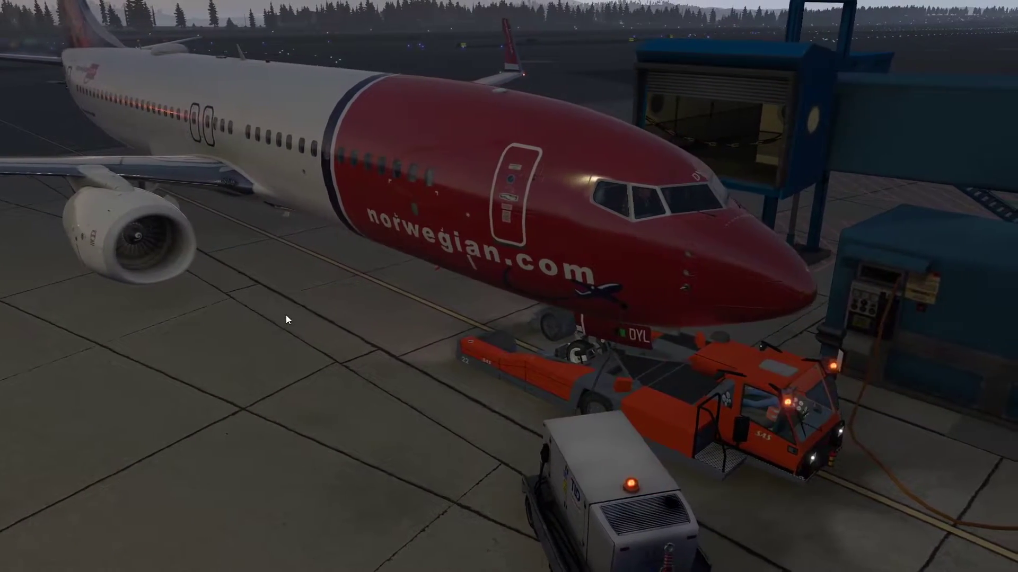
scroll(282, 318, down, 5)
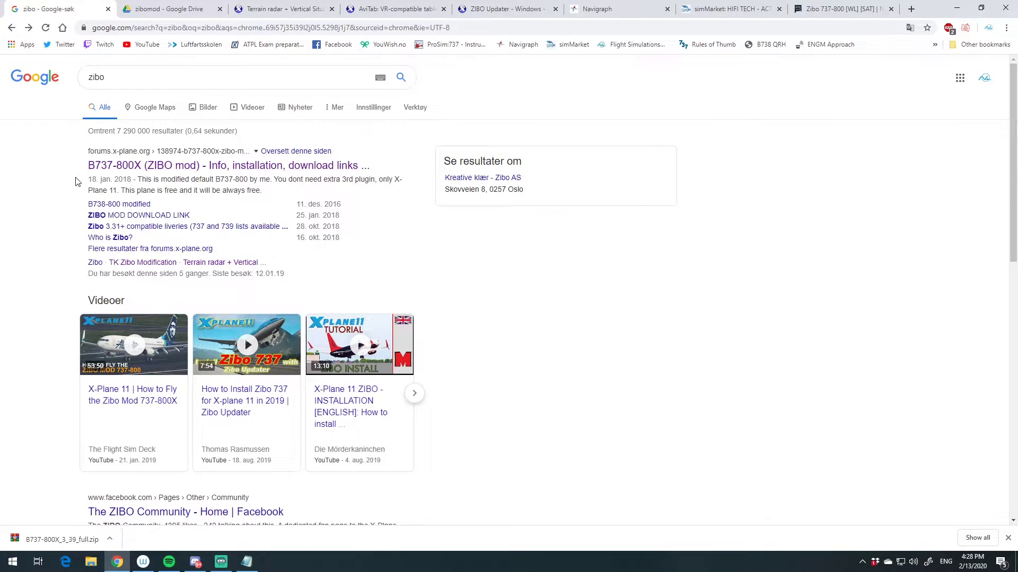
click(109, 172)
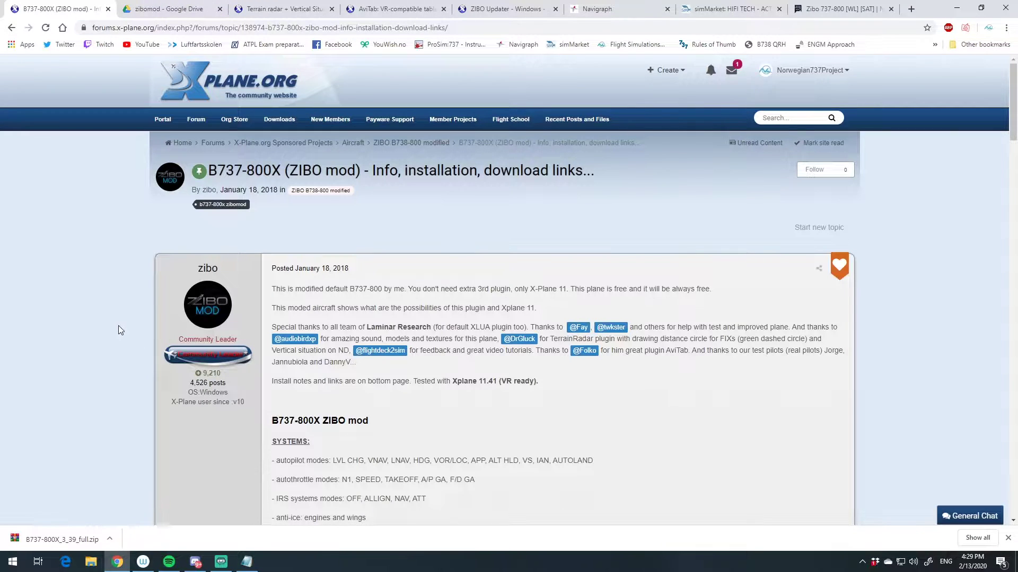
Scroll to the DOWNLOAD LINKS section and locate the ZIBOmod B737-800X Google Drive link
scroll(119, 325, down, 20)
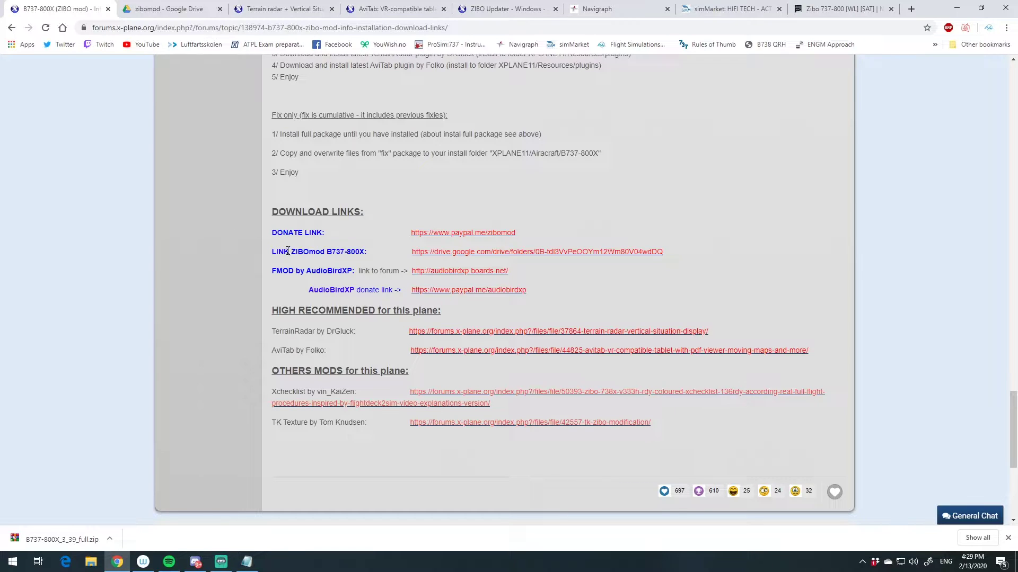
drag(275, 251, 362, 251)
click(383, 249)
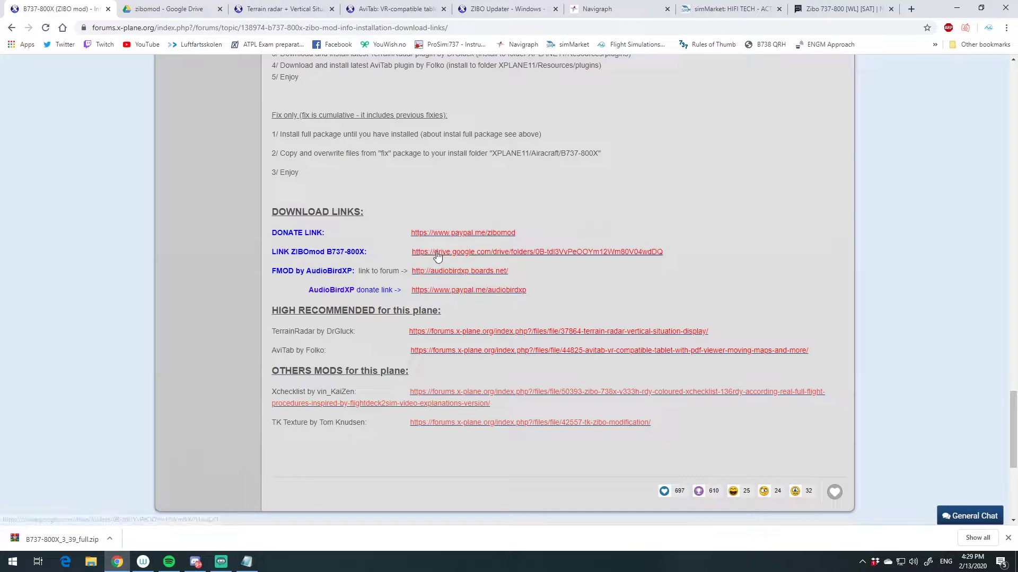
In the zibomod Drive folder, scroll down to the 2 GB B737-800X_3_39_full.zip
click(194, 5)
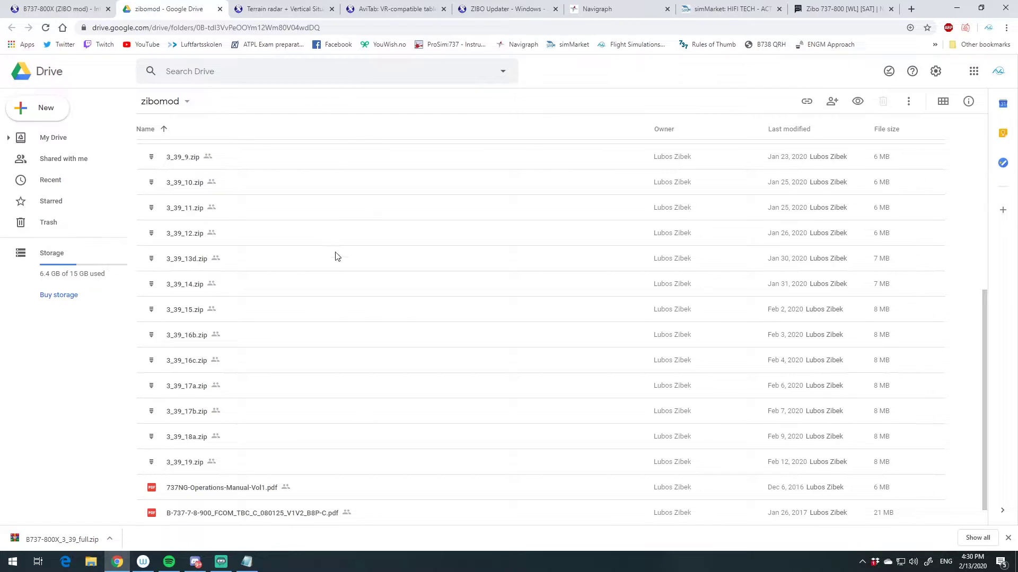
scroll(361, 318, up, 6)
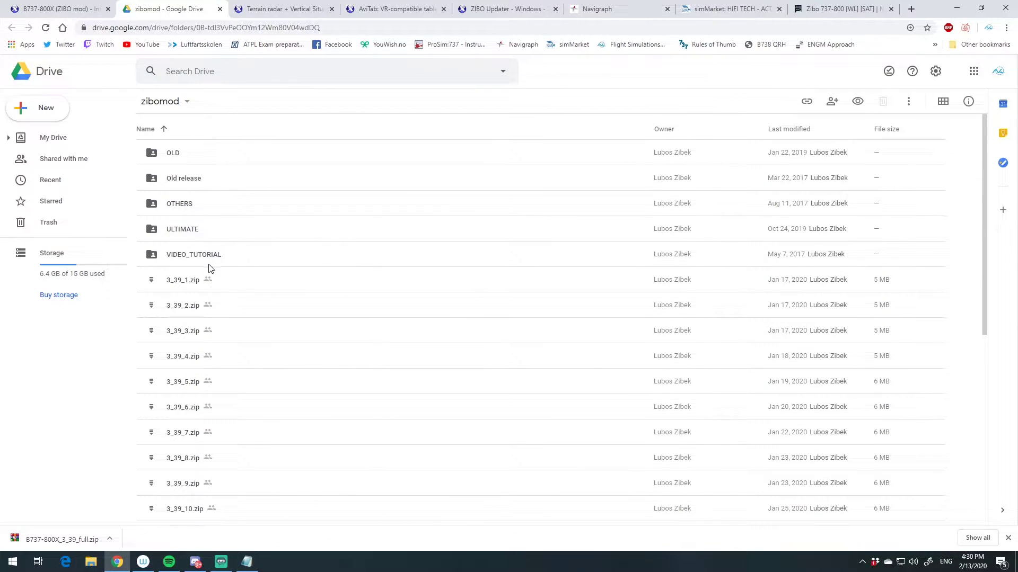
scroll(196, 249, down, 1)
scroll(223, 250, down, 5)
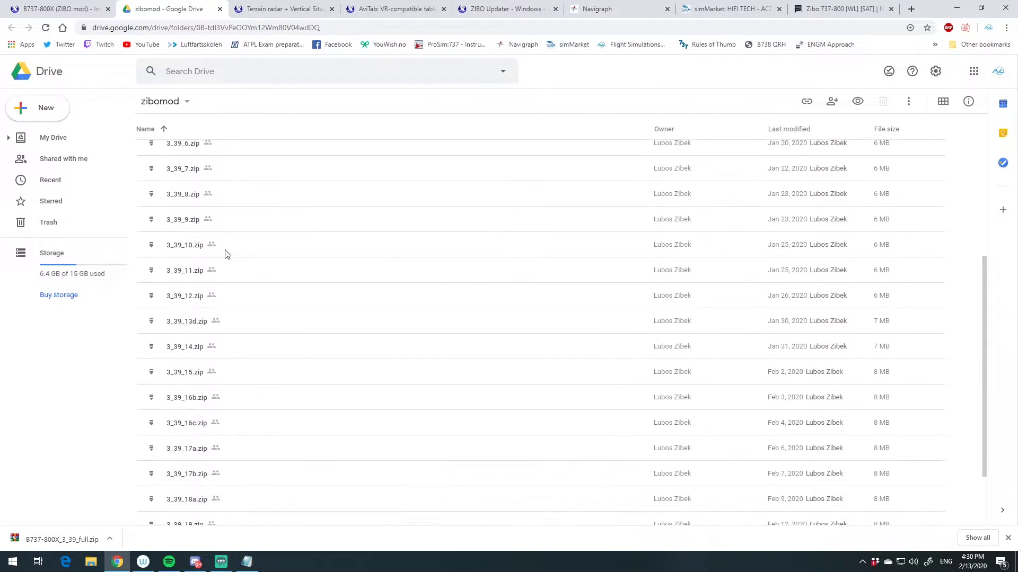
scroll(230, 437, down, 1)
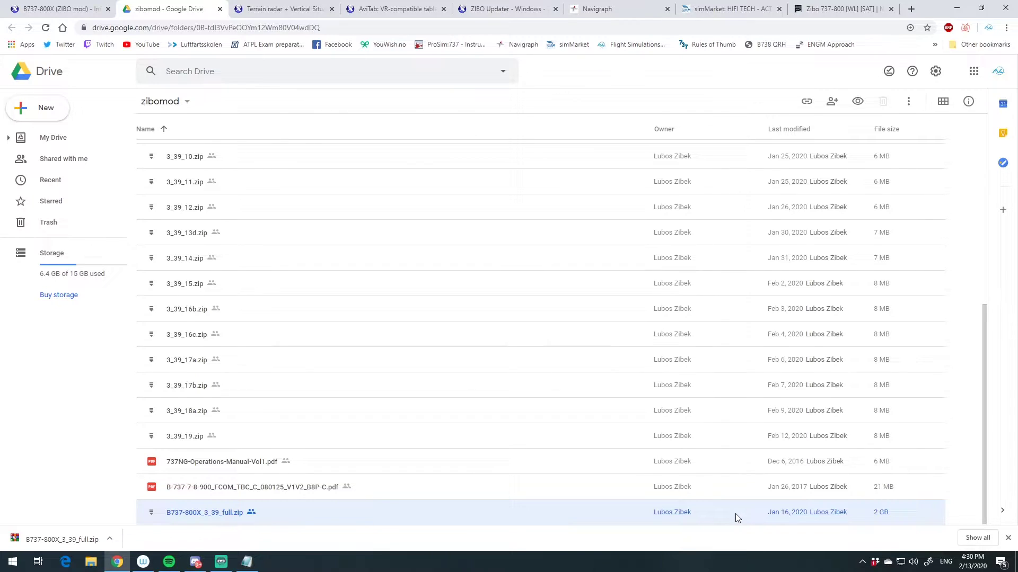
Reveal the finished B737-800X_3_39_full.zip in the Downloads folder and minimise Chrome
right_click(297, 522)
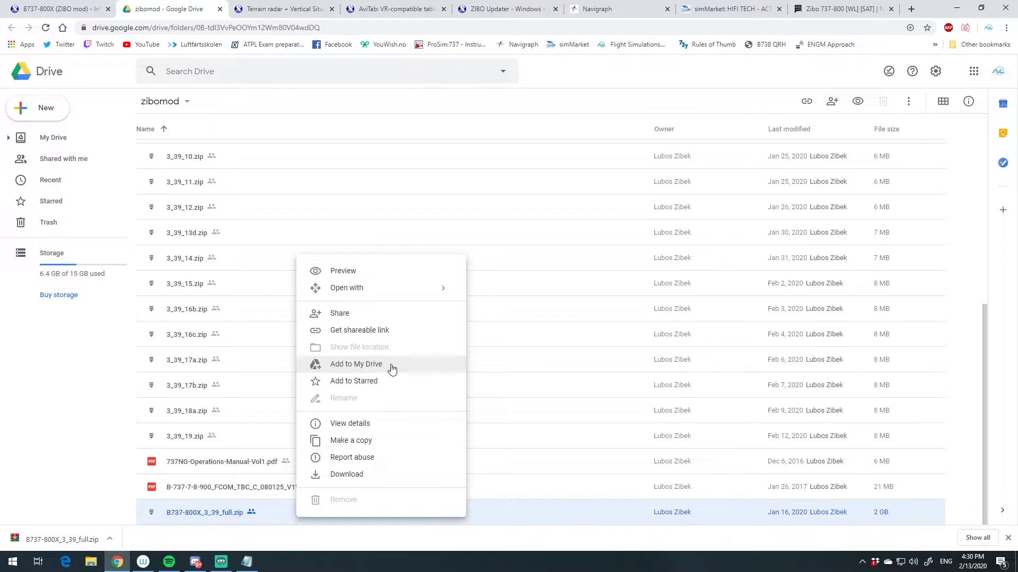
click(68, 360)
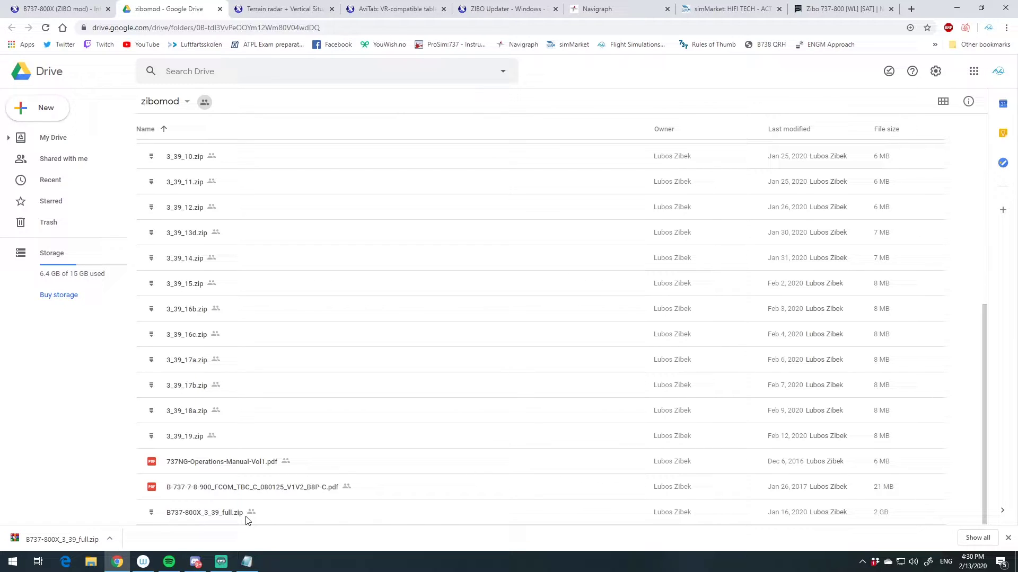
click(109, 539)
click(150, 501)
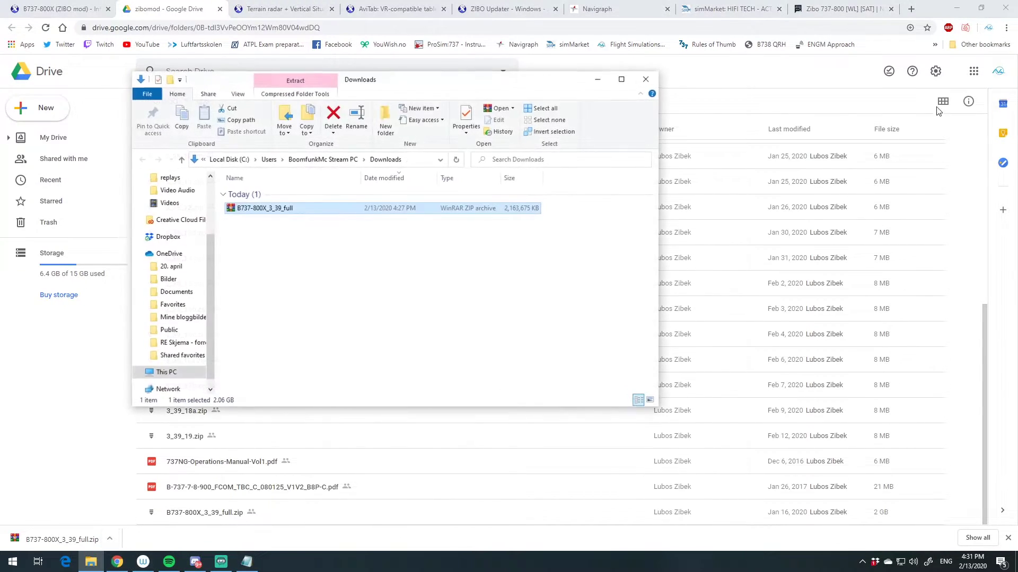
click(957, 8)
drag(427, 86, 507, 58)
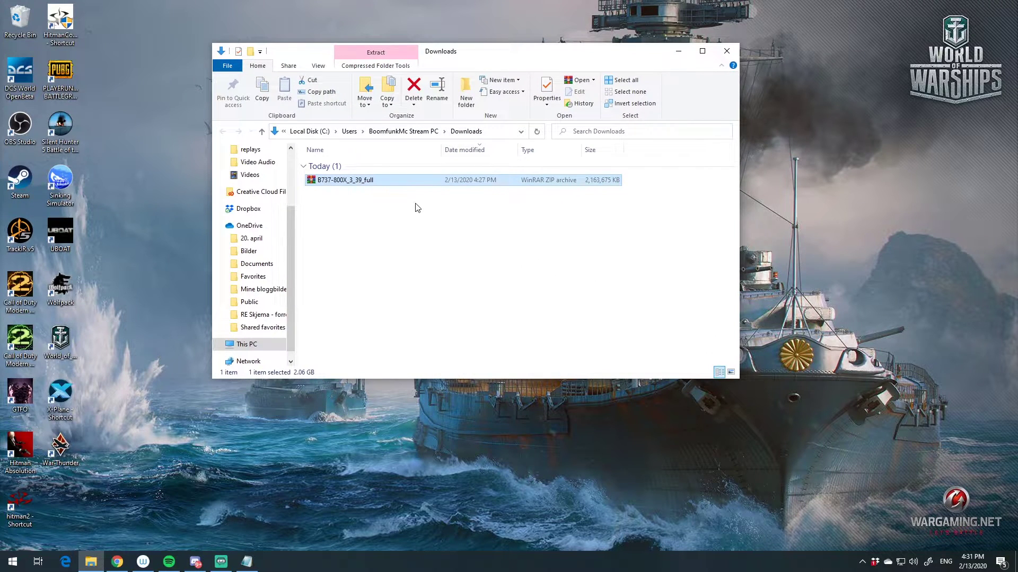
right_click(364, 181)
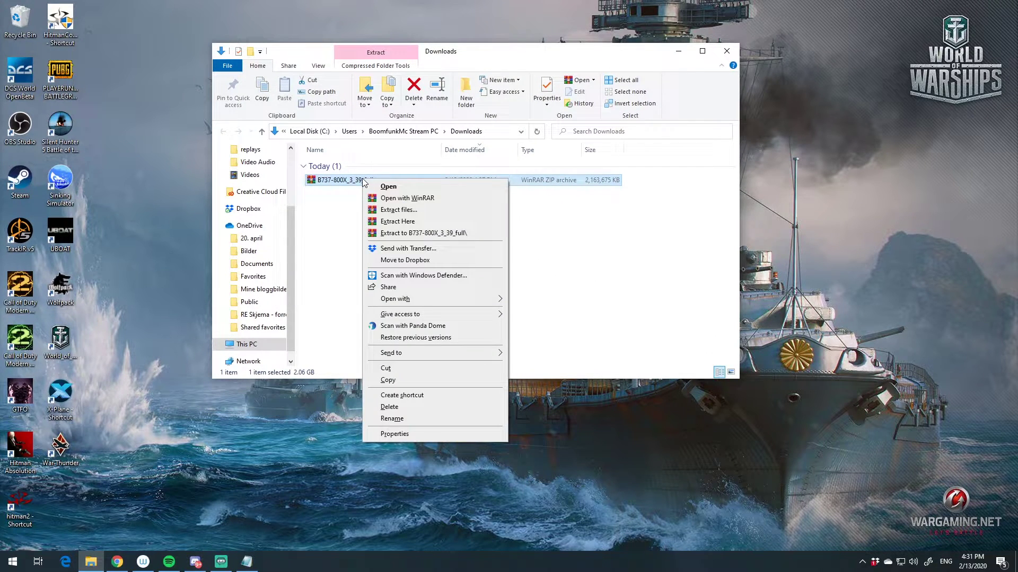
Open the zip in WinRAR and browse Extract To to D:\X-Plane 11\Aircraft without extracting
click(372, 186)
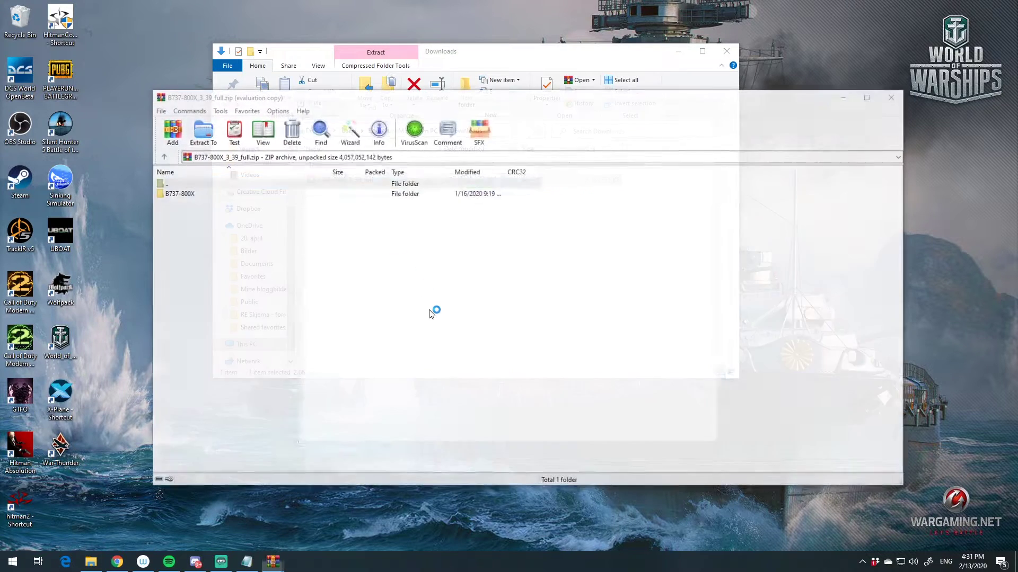
key(Escape)
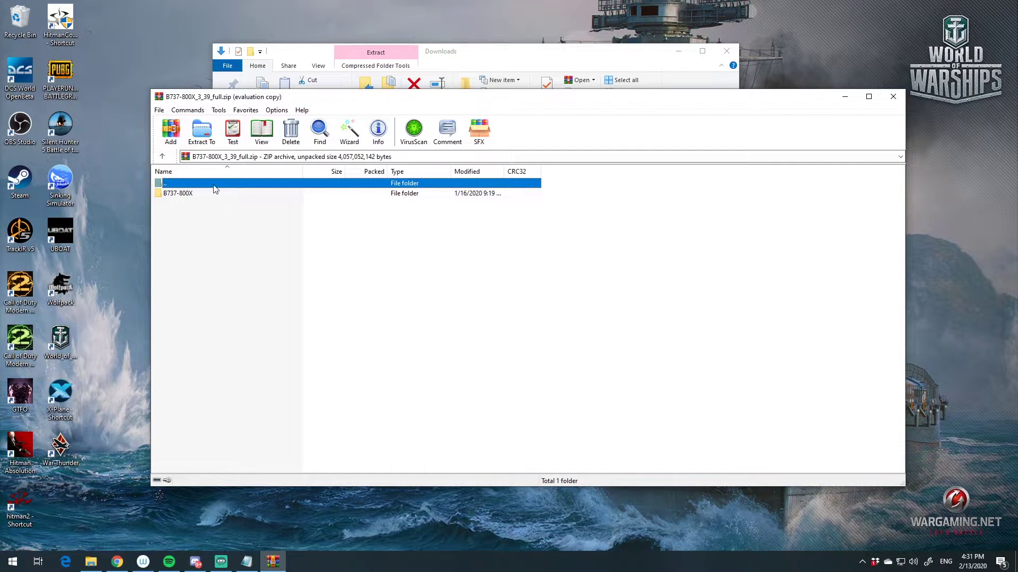
click(201, 132)
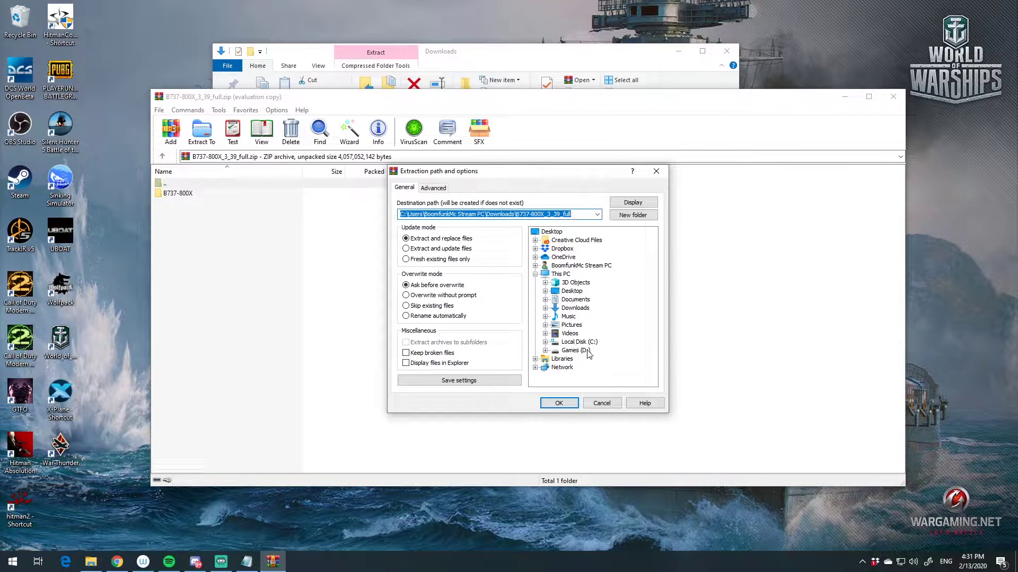
click(546, 351)
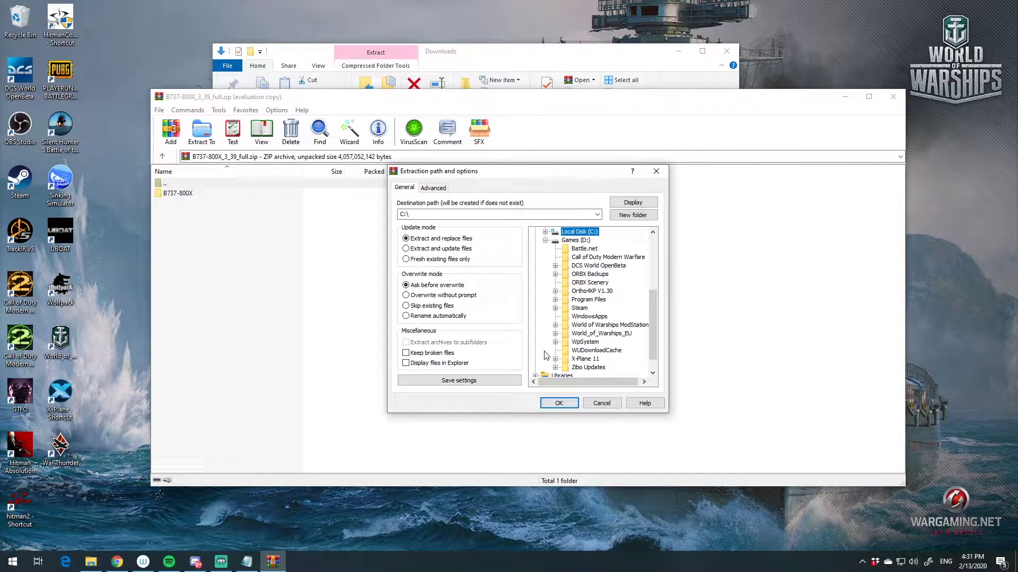
click(555, 360)
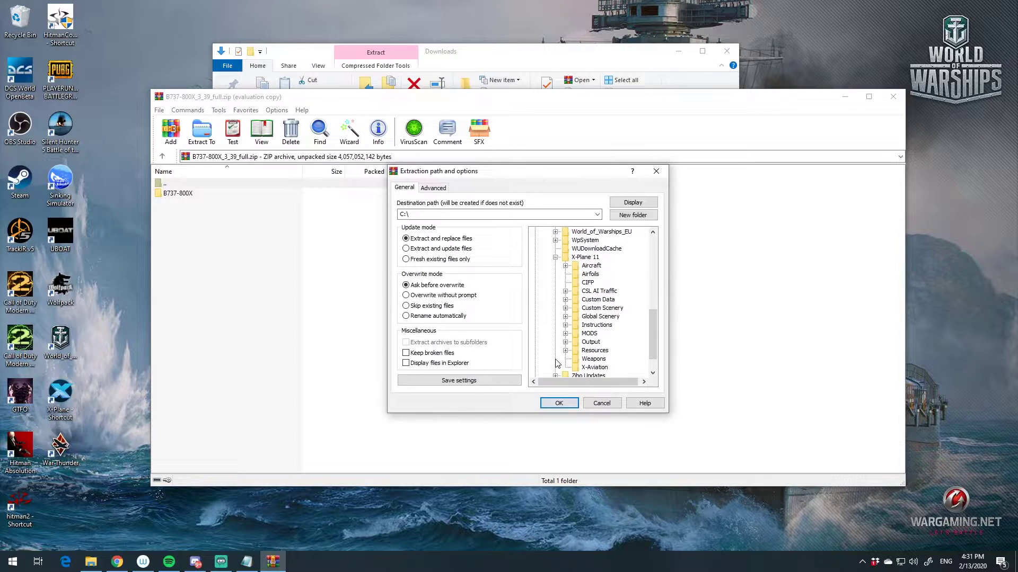
click(565, 266)
click(588, 266)
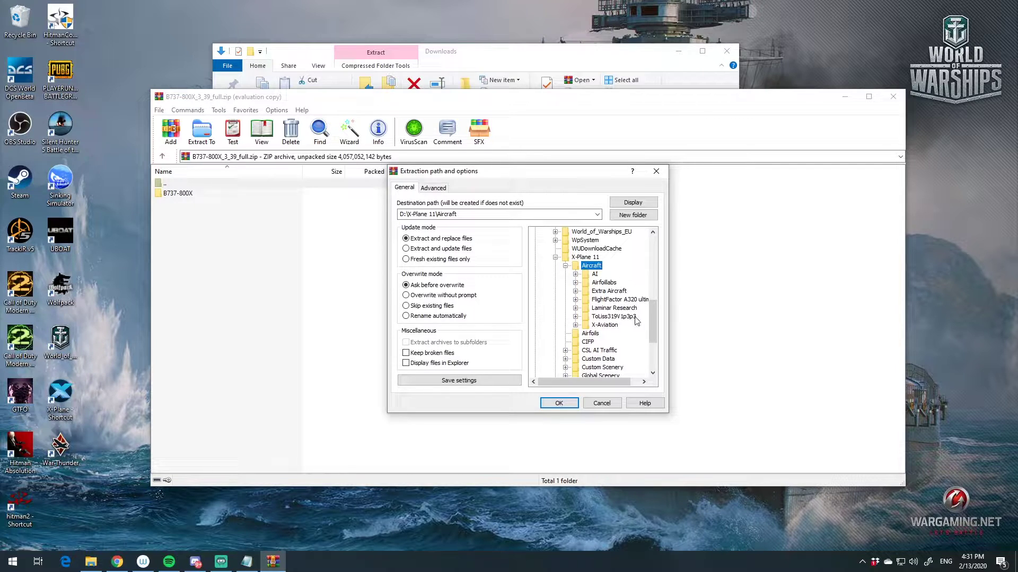
click(575, 308)
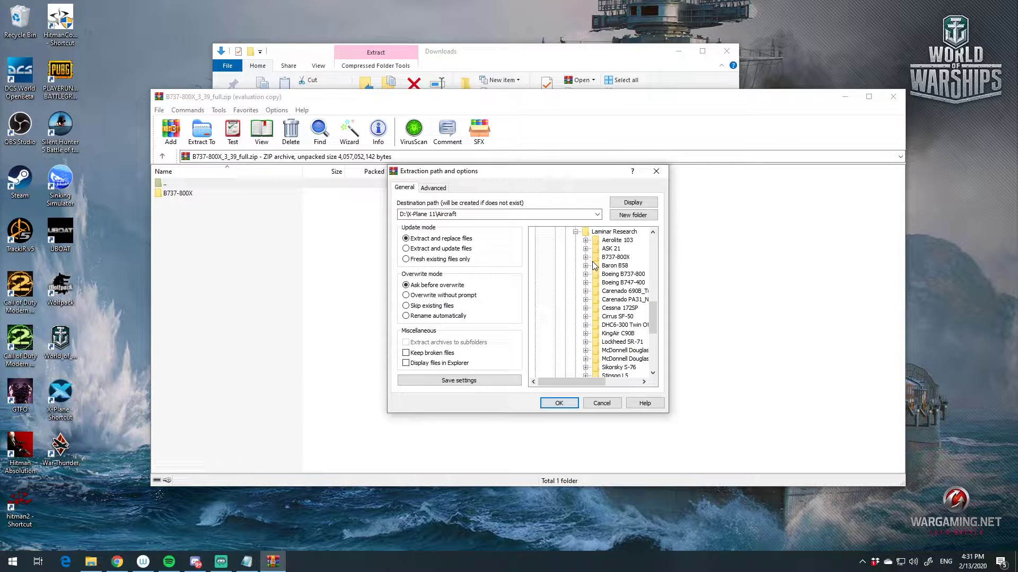
click(600, 403)
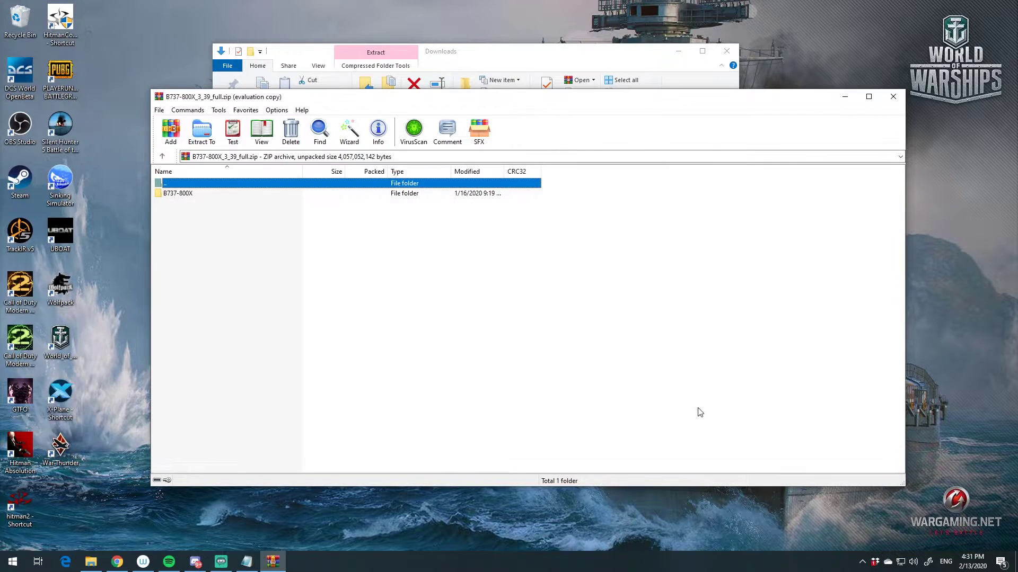